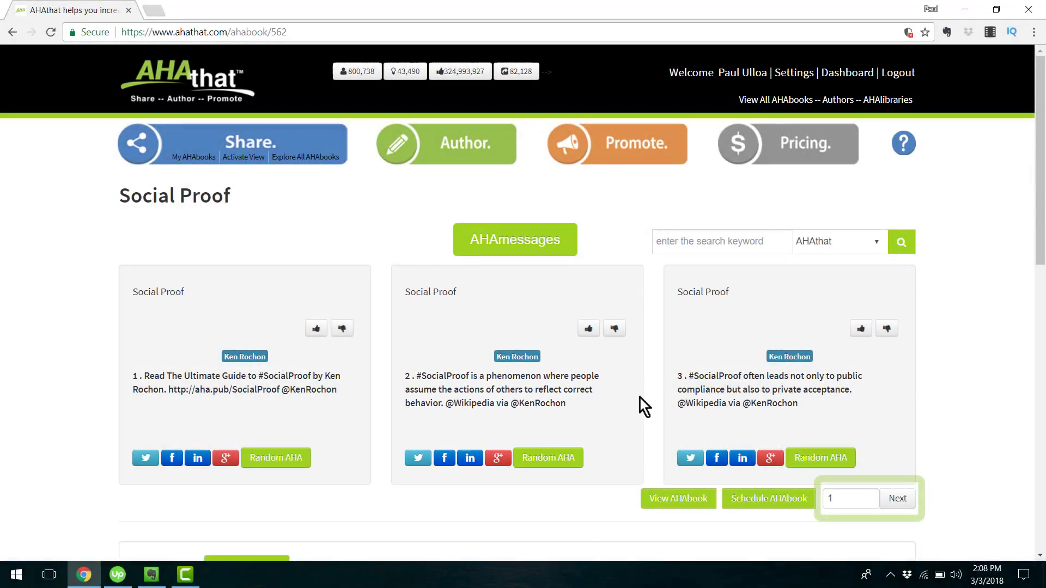
# - Page ahead through the Social Proof AHAmessages and scroll the list to review them
pyautogui.click(898, 498)
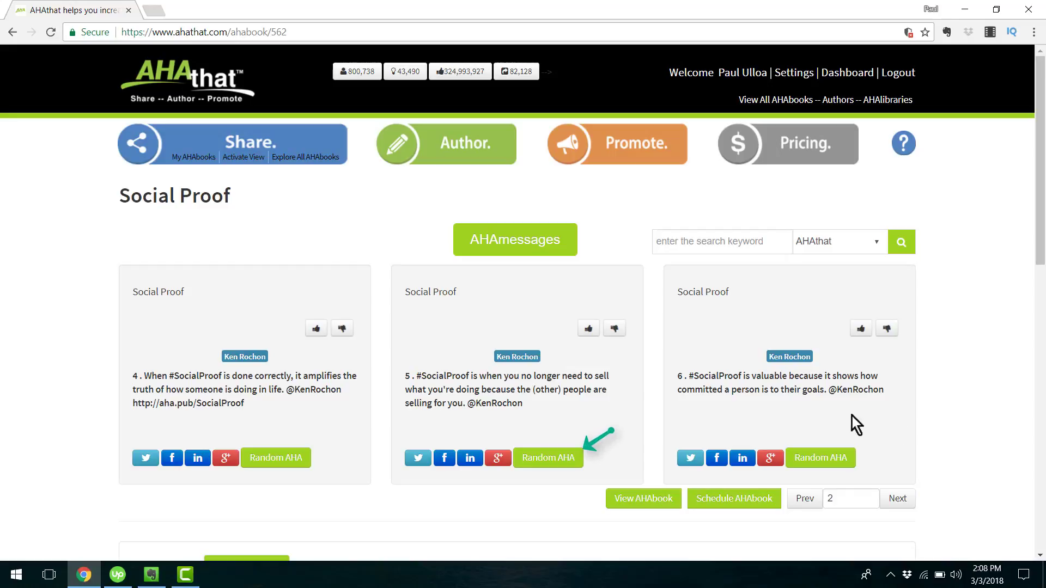
pyautogui.click(551, 460)
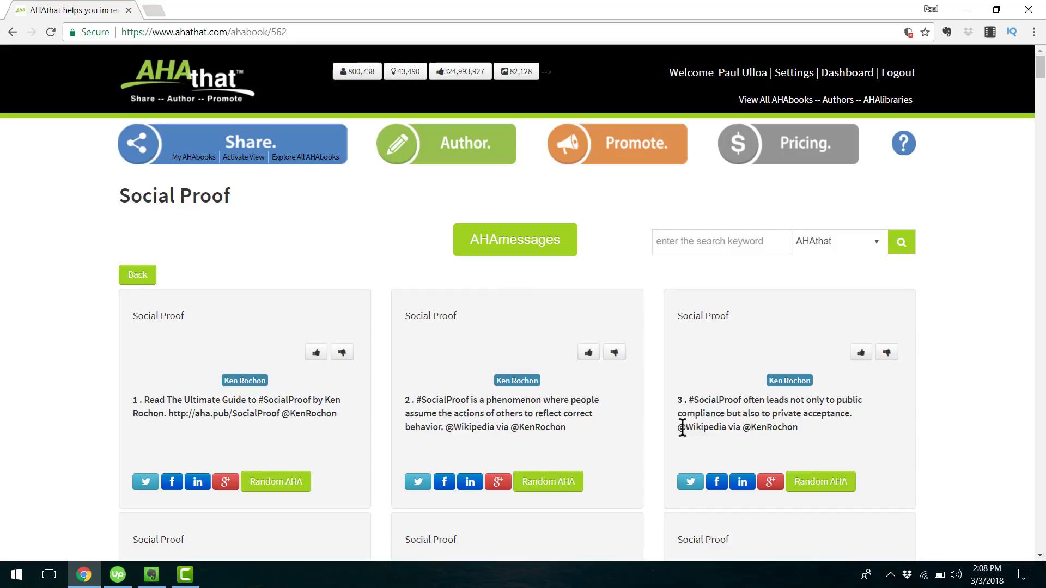
pyautogui.scroll(-9, 610, 411)
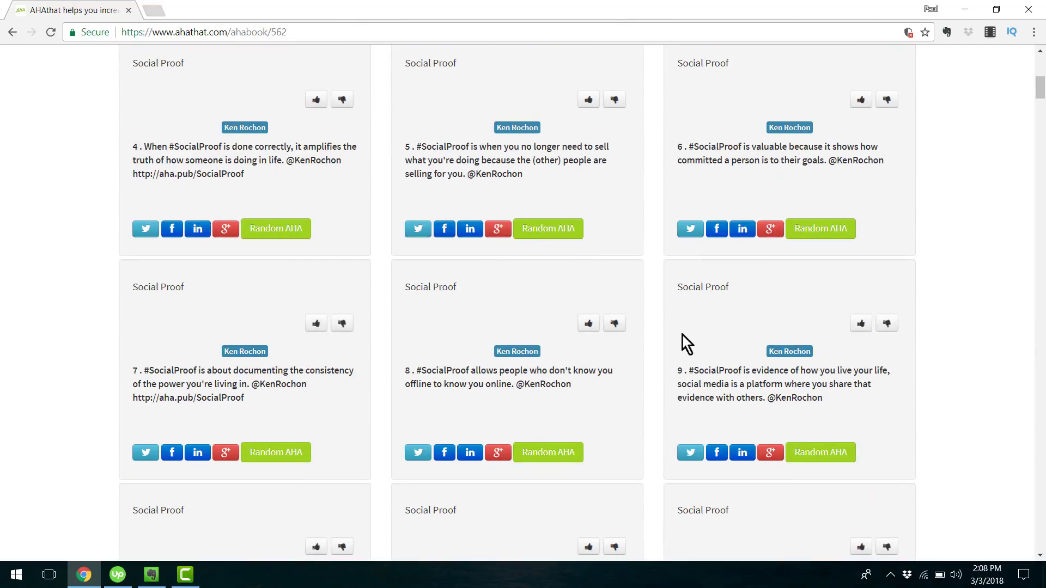
pyautogui.scroll(9, 663, 349)
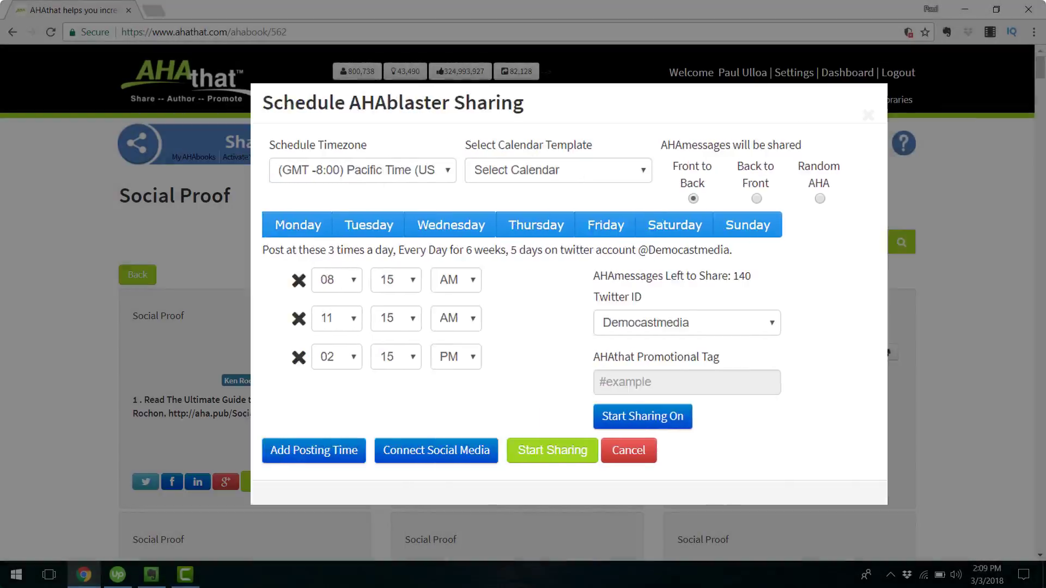
# - Cancel the sharing schedule and go to the AHAkeys Pricing page
pyautogui.click(582, 451)
pyautogui.rightClick(797, 211)
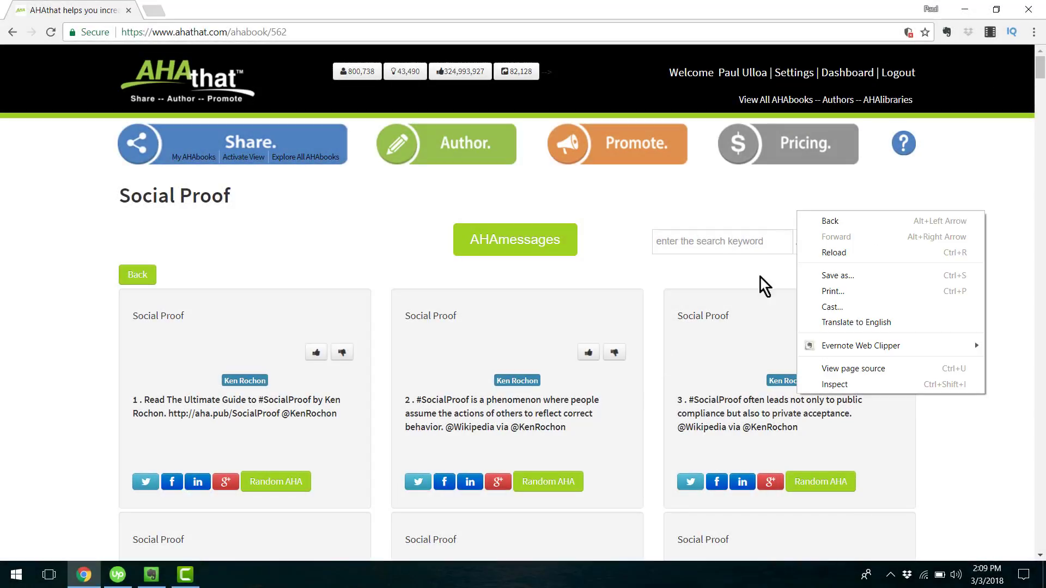
pyautogui.click(766, 148)
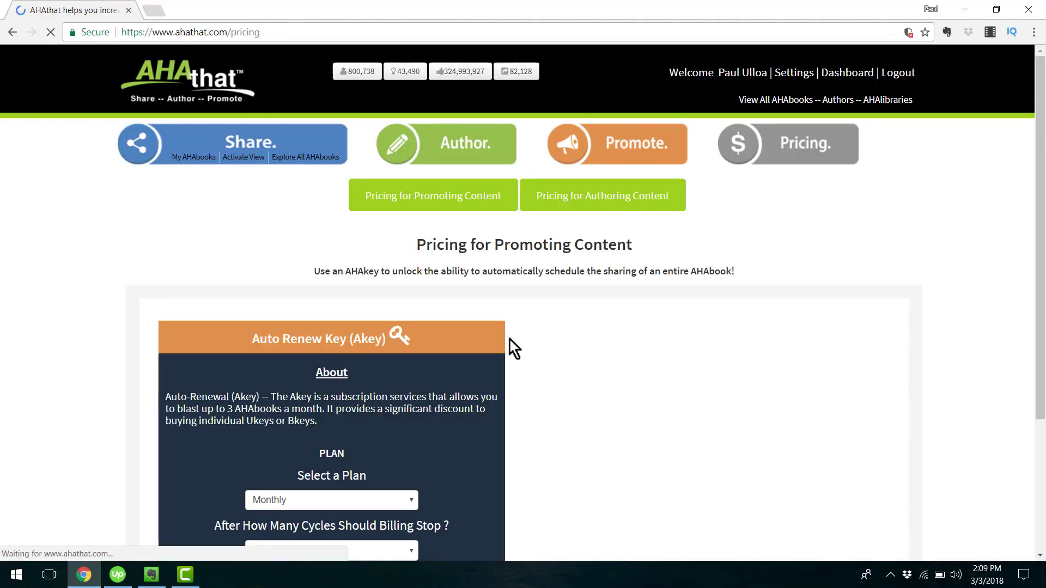
pyautogui.scroll(-8, 520, 330)
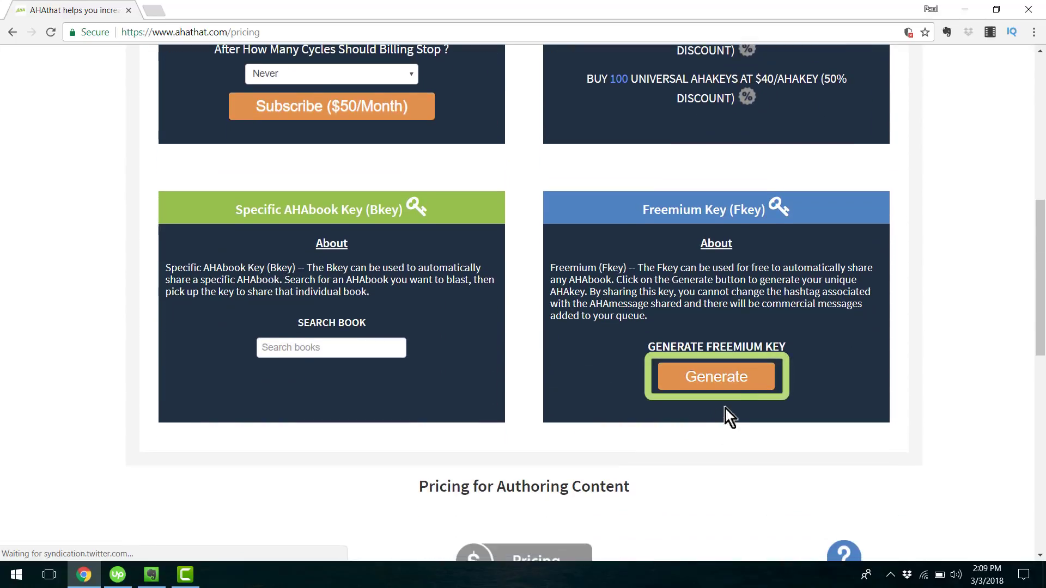
# - Generate a new Freemium Key and copy it to the clipboard
pyautogui.click(727, 382)
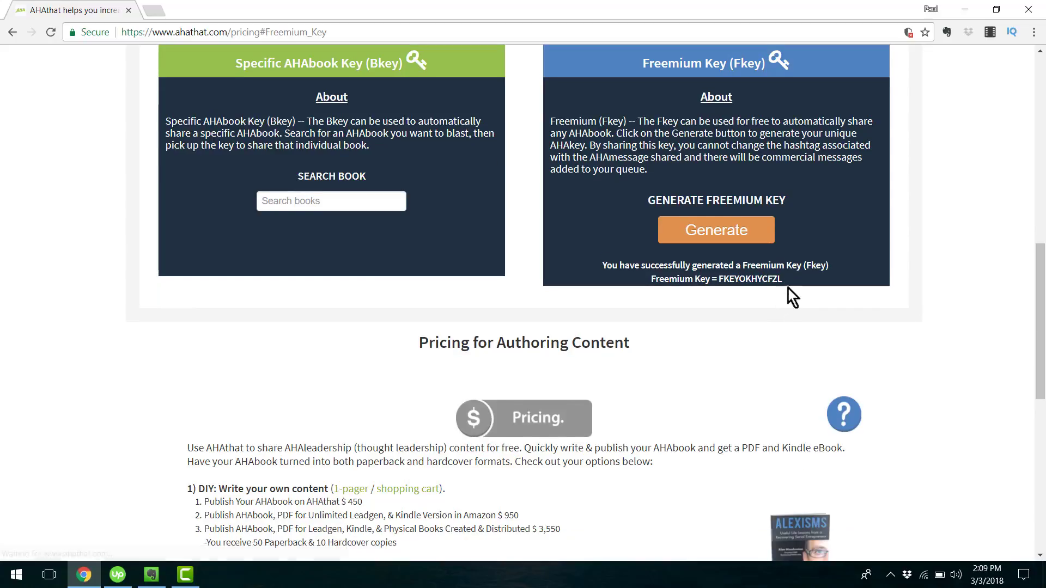
pyautogui.moveTo(785, 279); pyautogui.dragTo(717, 278)
pyautogui.rightClick(735, 280)
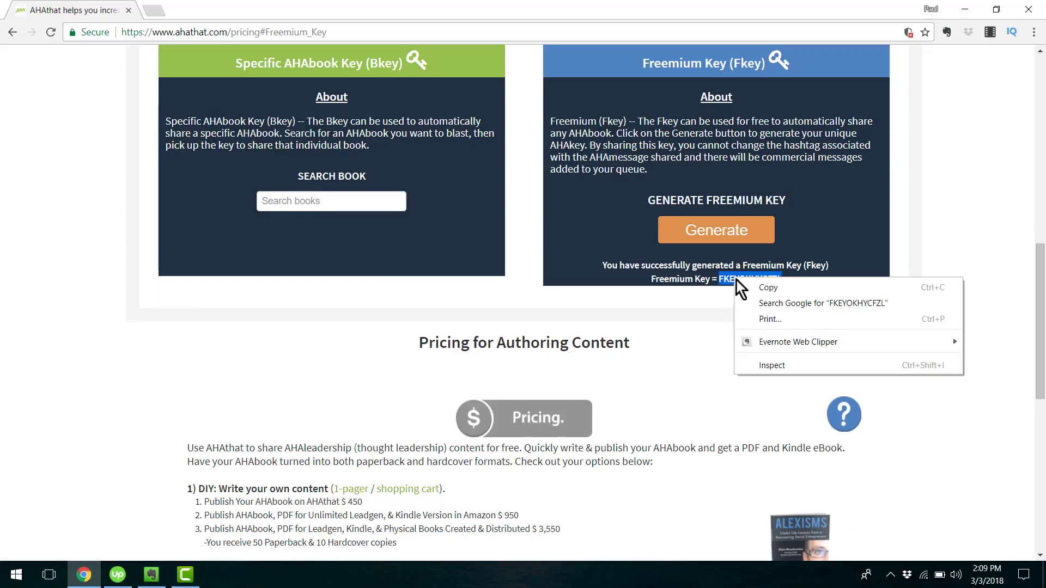
pyautogui.click(768, 287)
pyautogui.scroll(12, 701, 289)
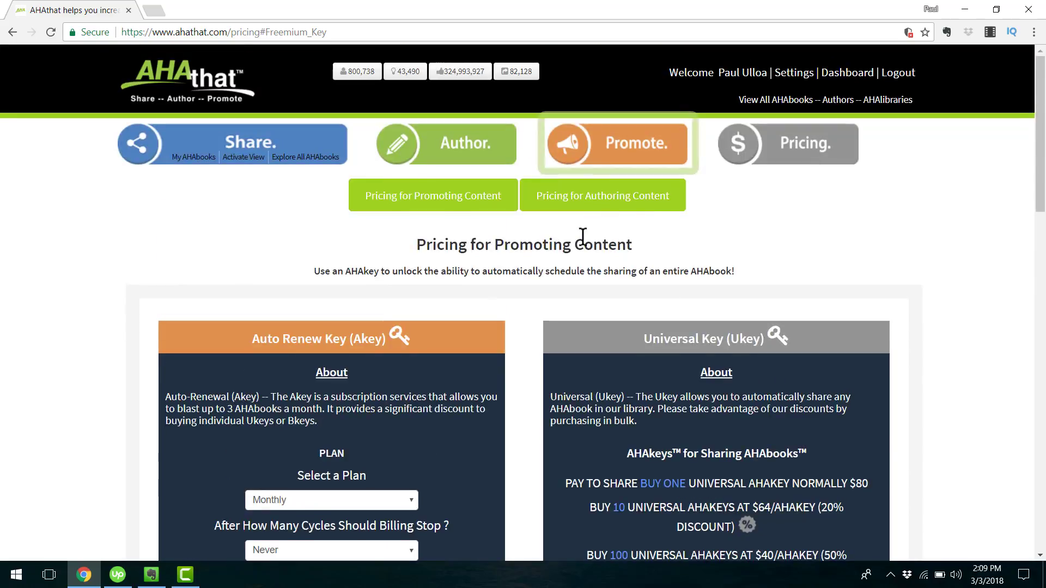
# - Open AHAblaster via Promote and check the connected Twitter account under Connect Social Media
pyautogui.click(577, 156)
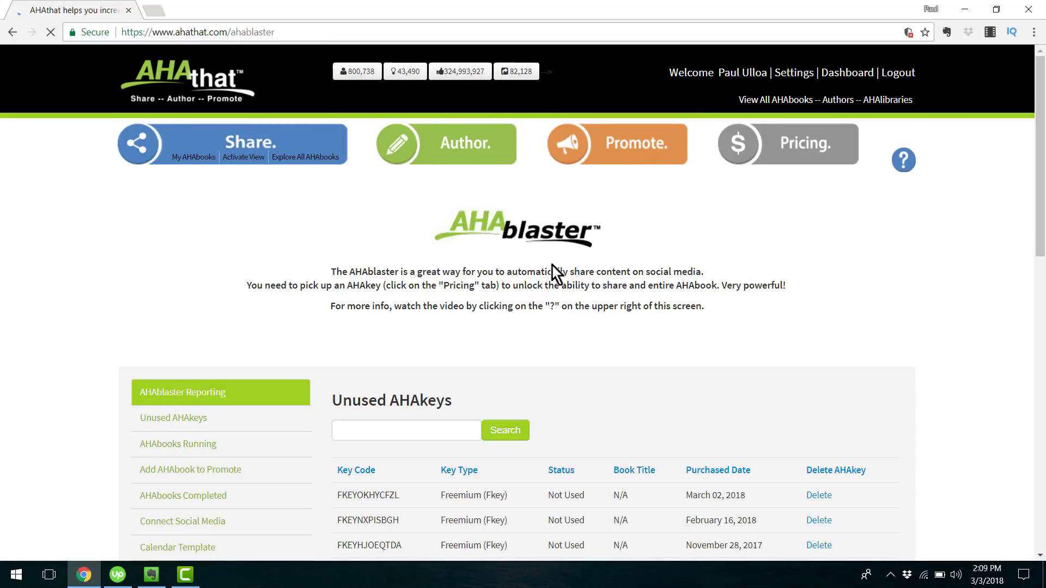
pyautogui.scroll(-3, 315, 312)
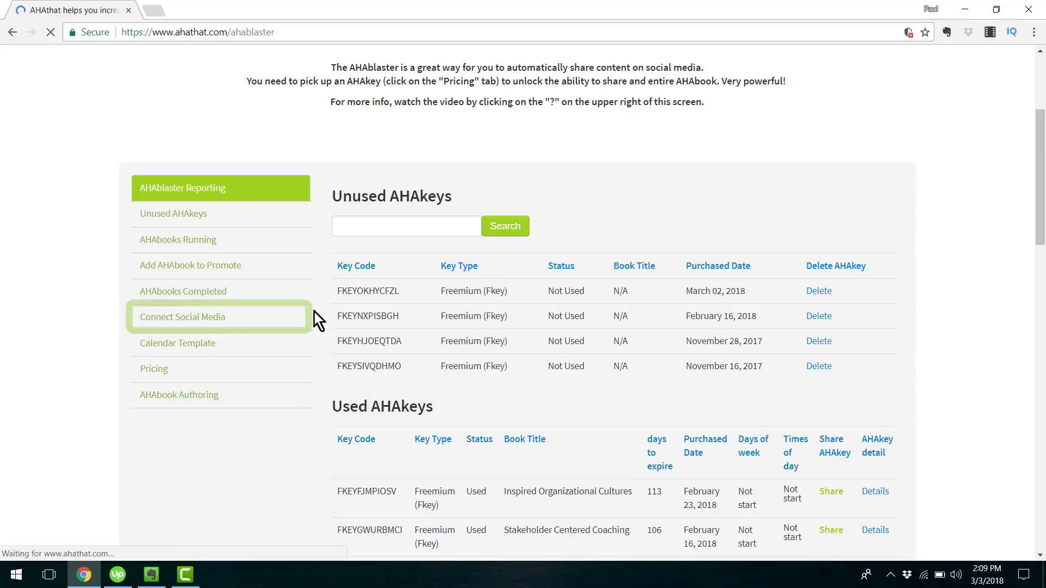
pyautogui.click(213, 328)
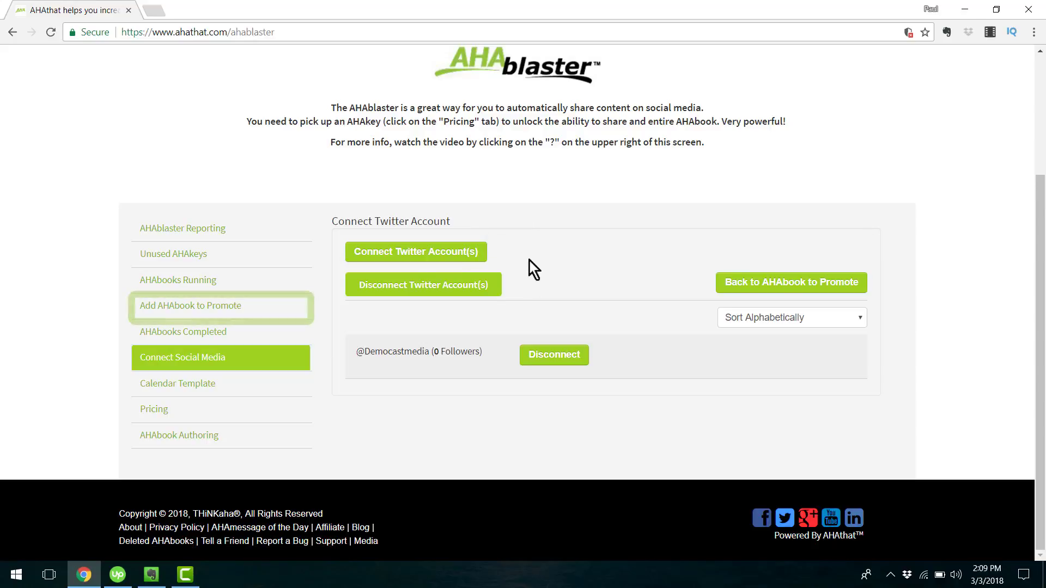
# - Search the available AHAbooks for 'Social Proof' and choose it for sharing
pyautogui.click(236, 314)
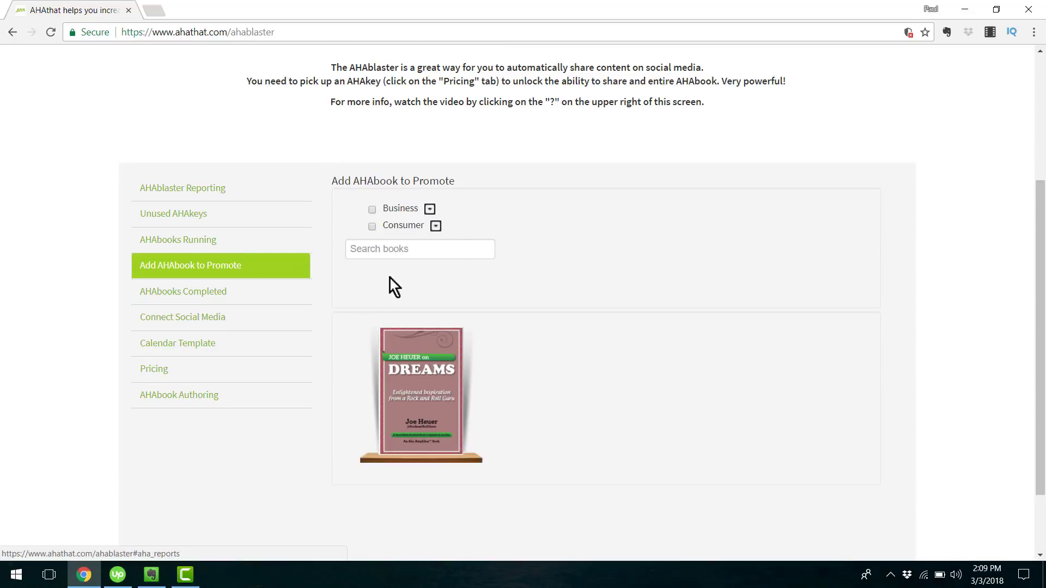
pyautogui.click(400, 250)
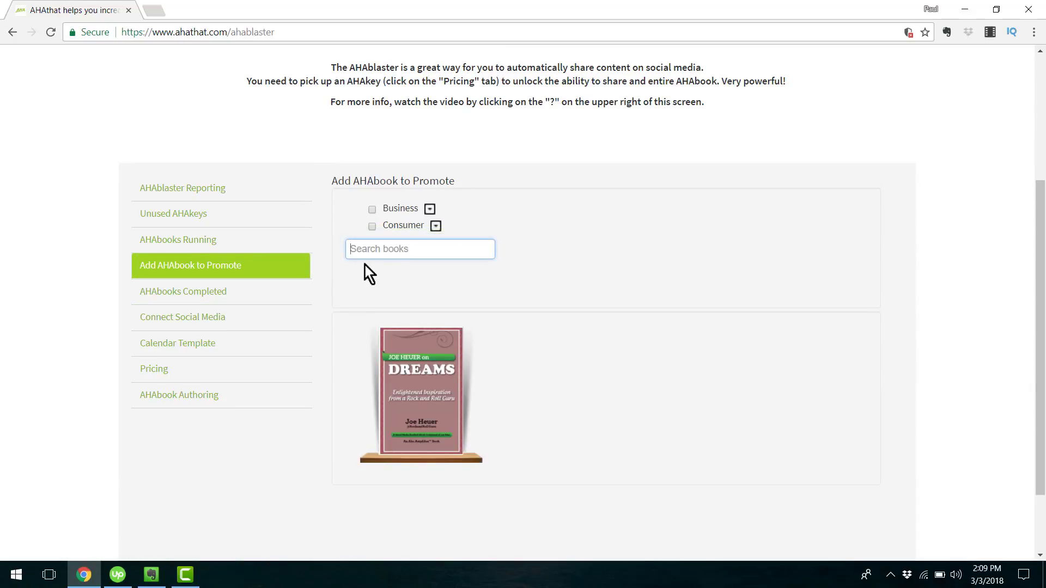
pyautogui.write('Social Proof')
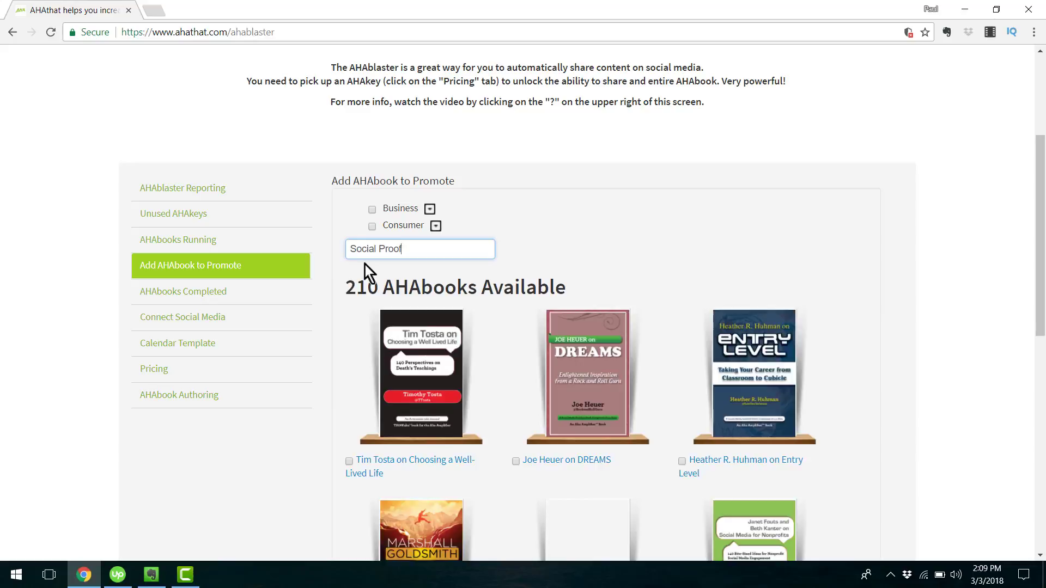
pyautogui.scroll(-5, 481, 381)
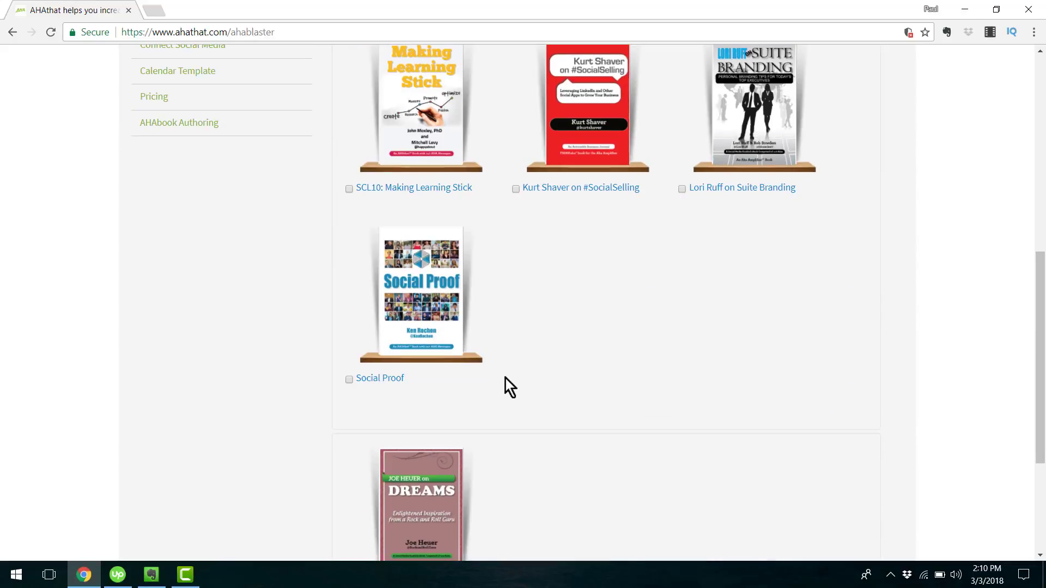
pyautogui.click(384, 379)
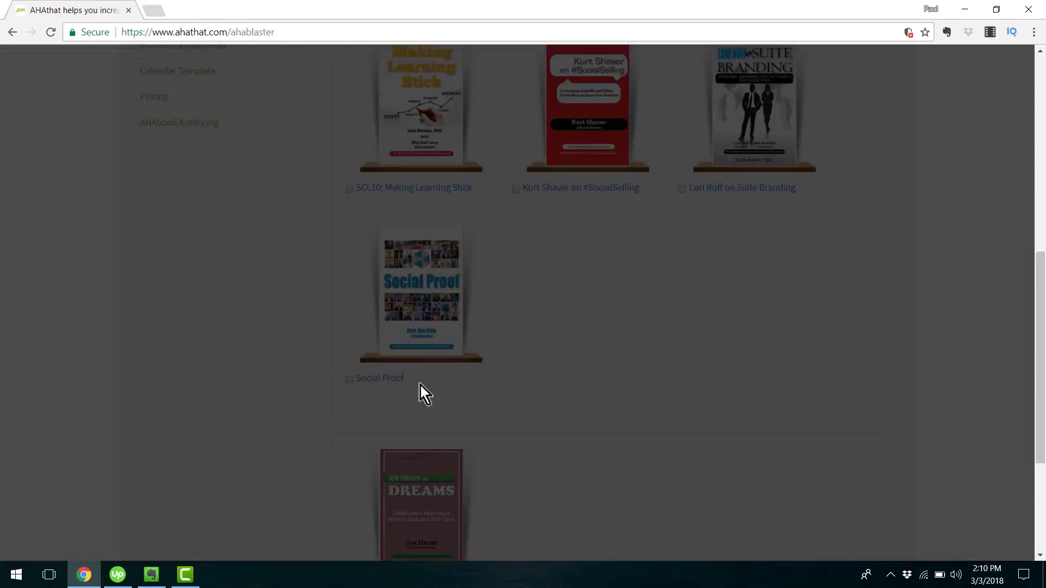
# - Paste the freemium key into the AhaKey field and apply it
pyautogui.rightClick(425, 175)
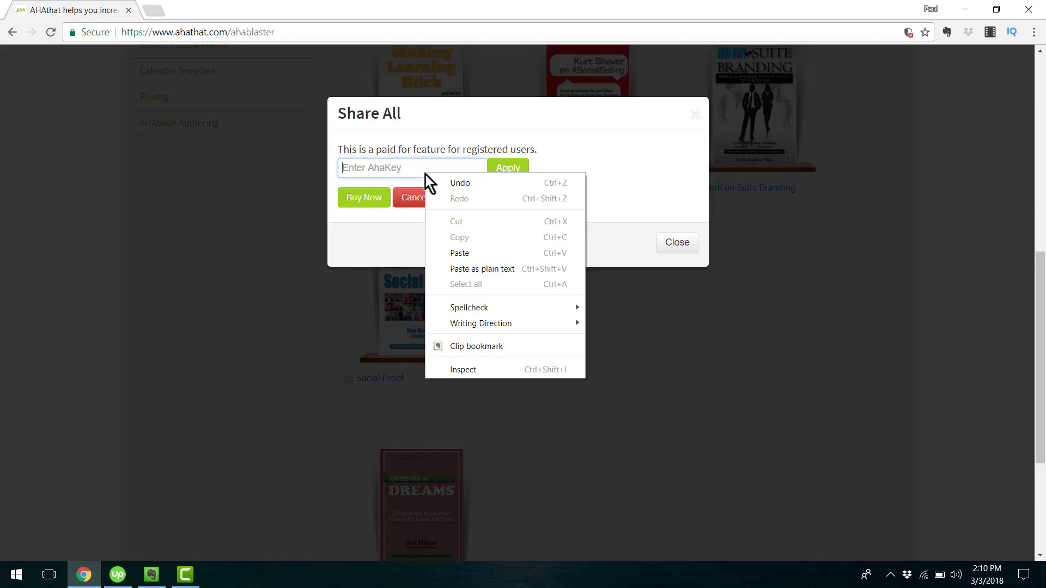
pyautogui.click(479, 255)
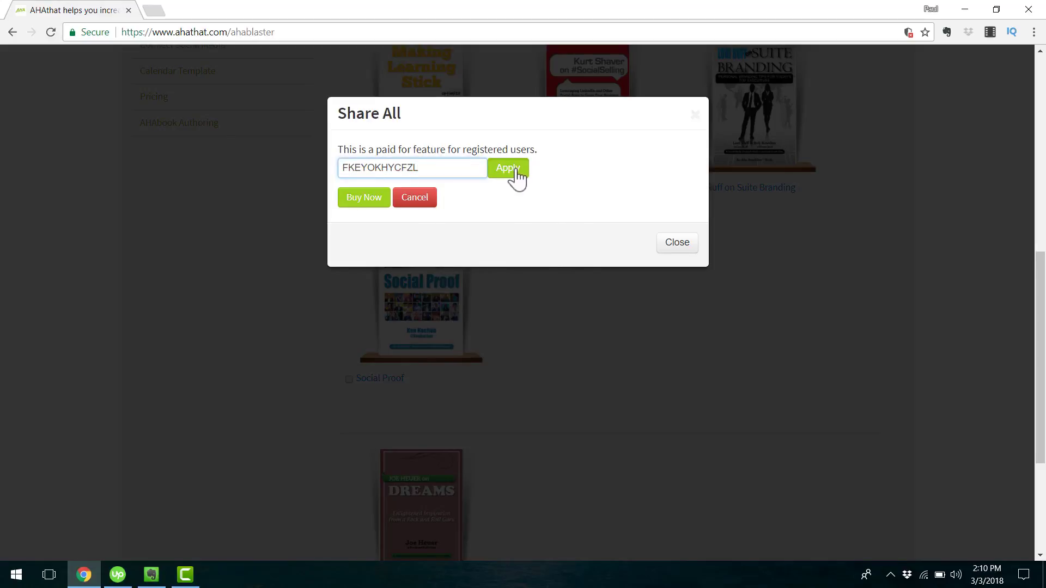
pyautogui.click(515, 175)
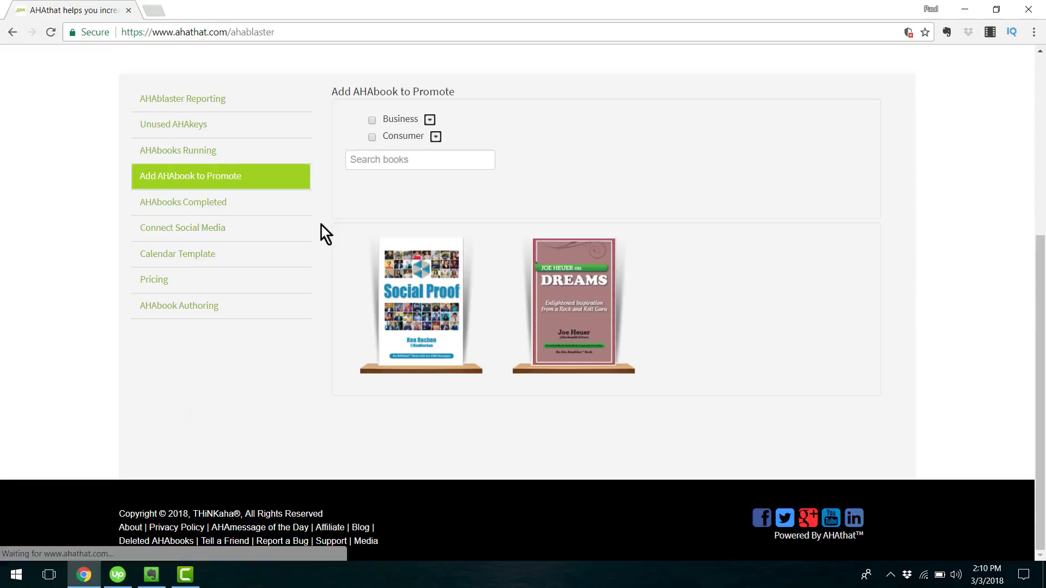
# - Open Social Proof's schedule in Pacific Time with the 4 Times a Day, 5 Days a Week template
pyautogui.click(411, 305)
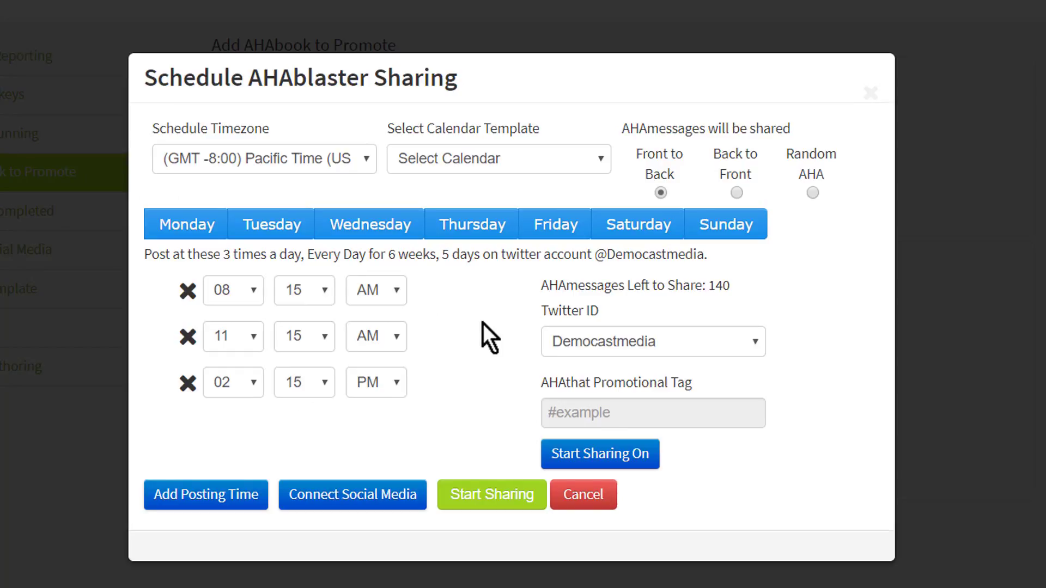
pyautogui.click(369, 170)
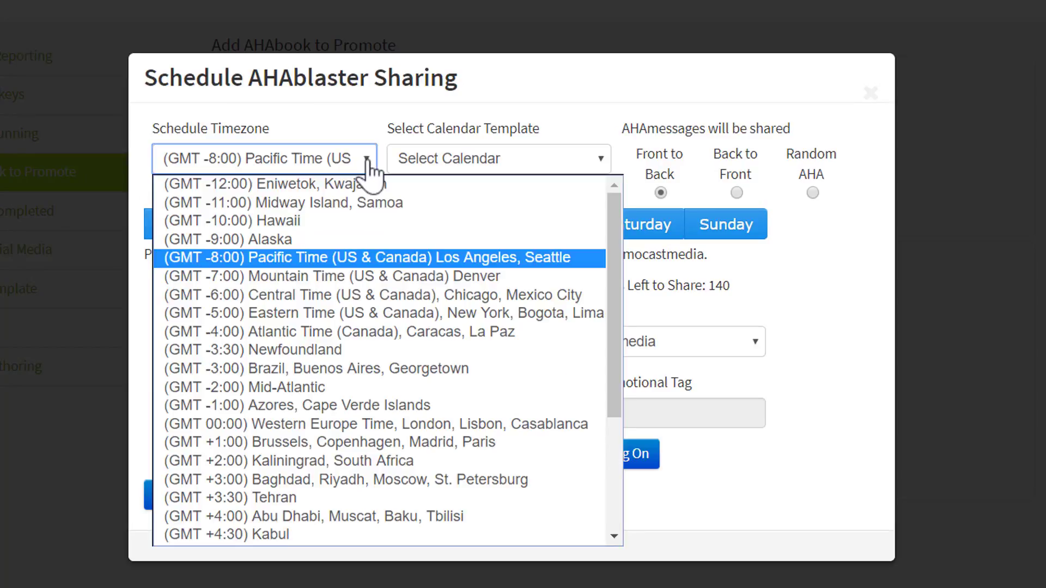
pyautogui.click(372, 167)
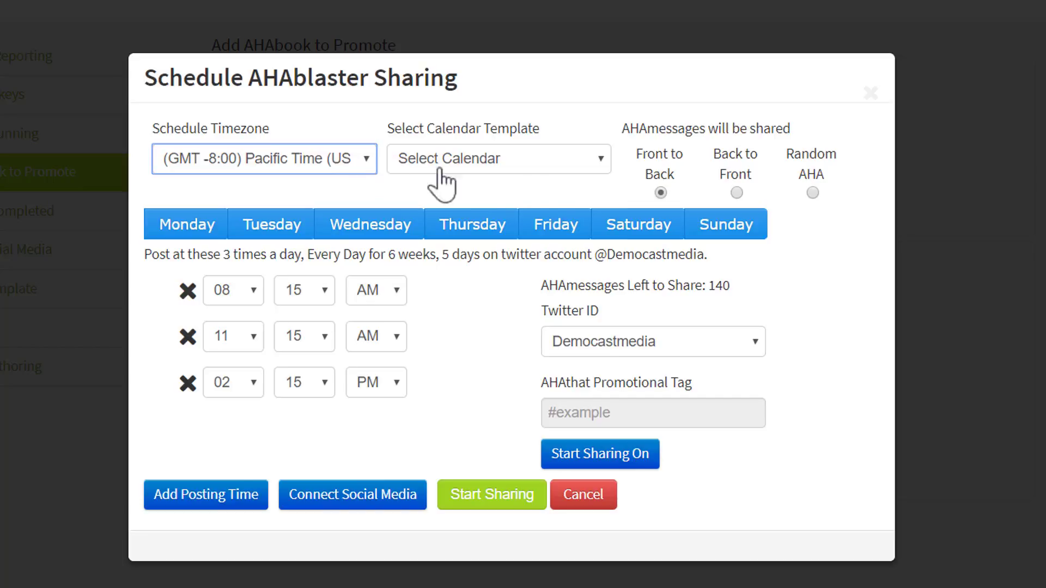
pyautogui.click(601, 173)
pyautogui.click(553, 259)
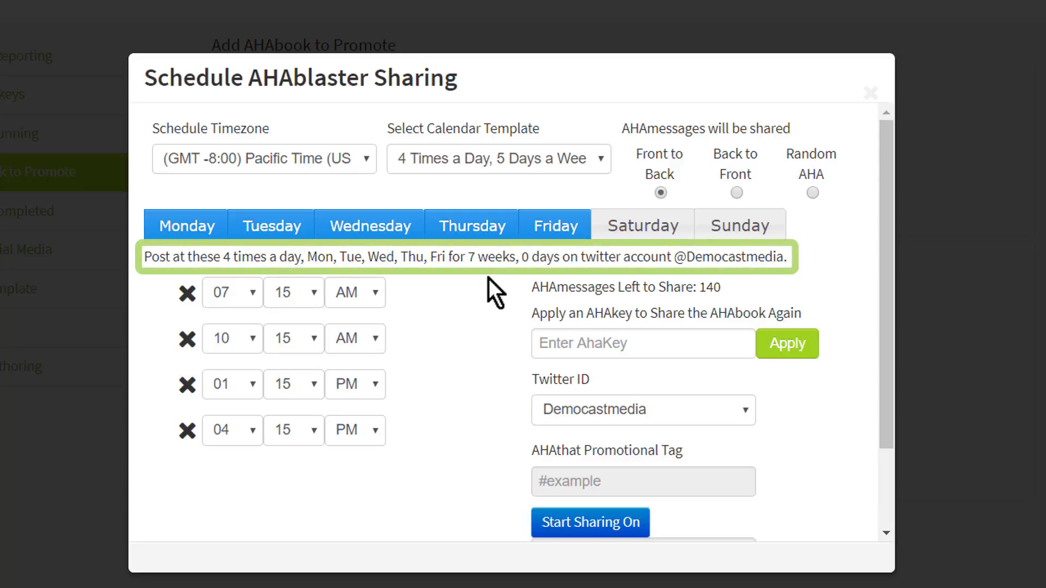
# - Change the posting days to Monday, Tuesday, Thursday and Saturday
pyautogui.click(632, 240)
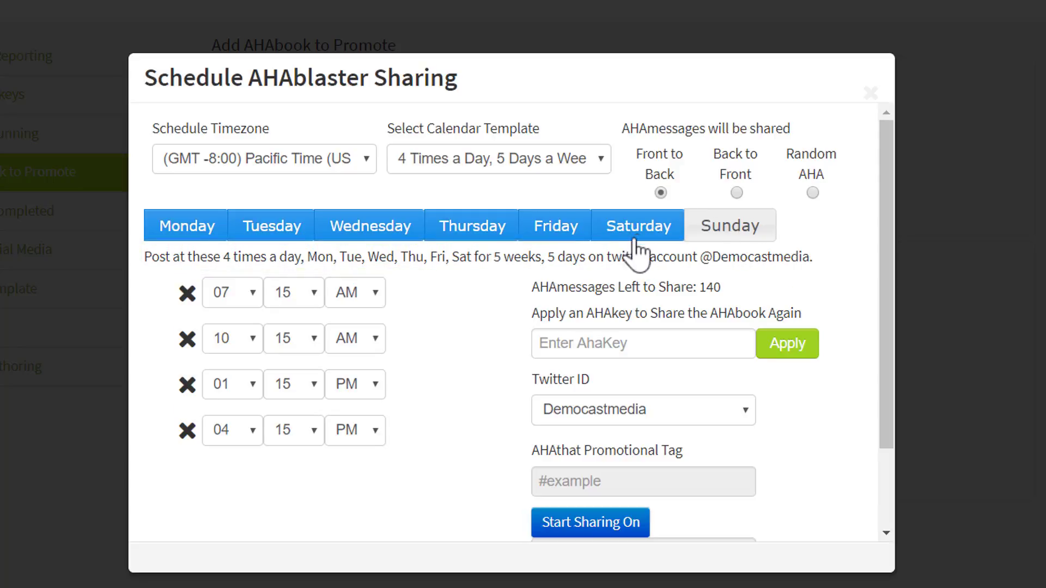
pyautogui.click(567, 229)
pyautogui.click(358, 221)
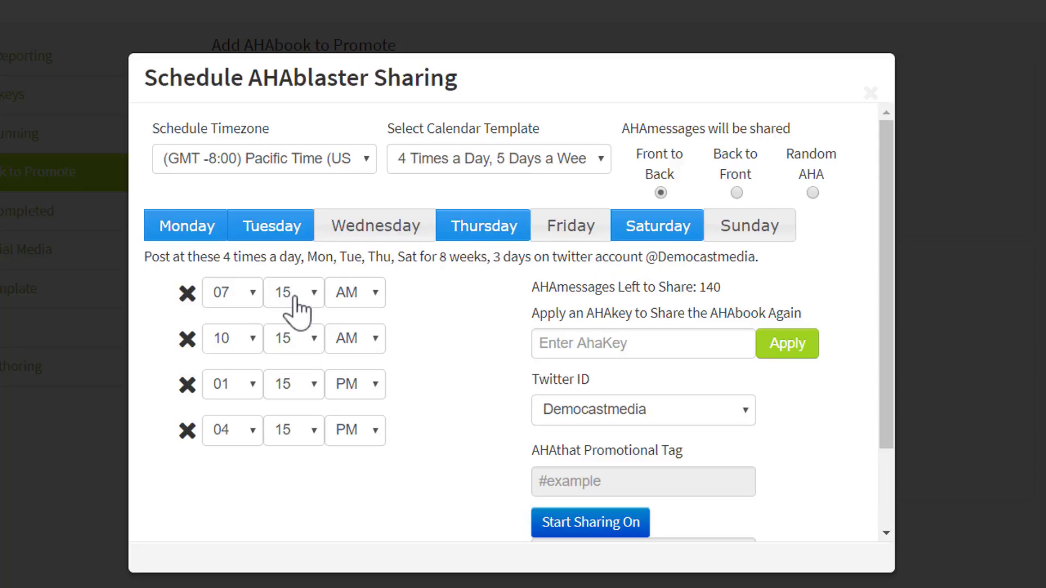
# - Set the posting times to 08:15, 10:15 AM, 02:15 and 04:15 PM
pyautogui.click(249, 295)
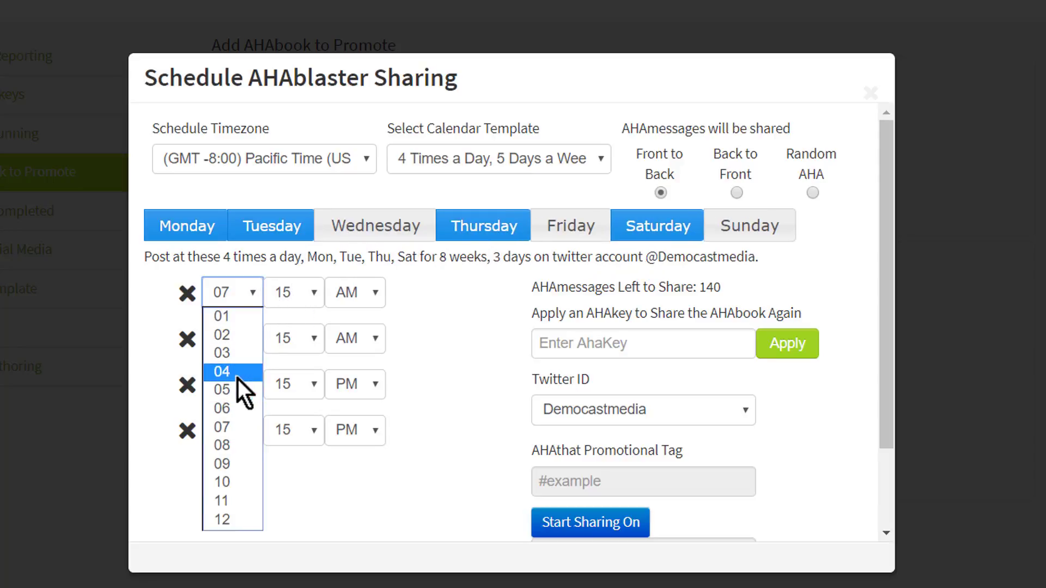
pyautogui.click(241, 443)
pyautogui.click(252, 382)
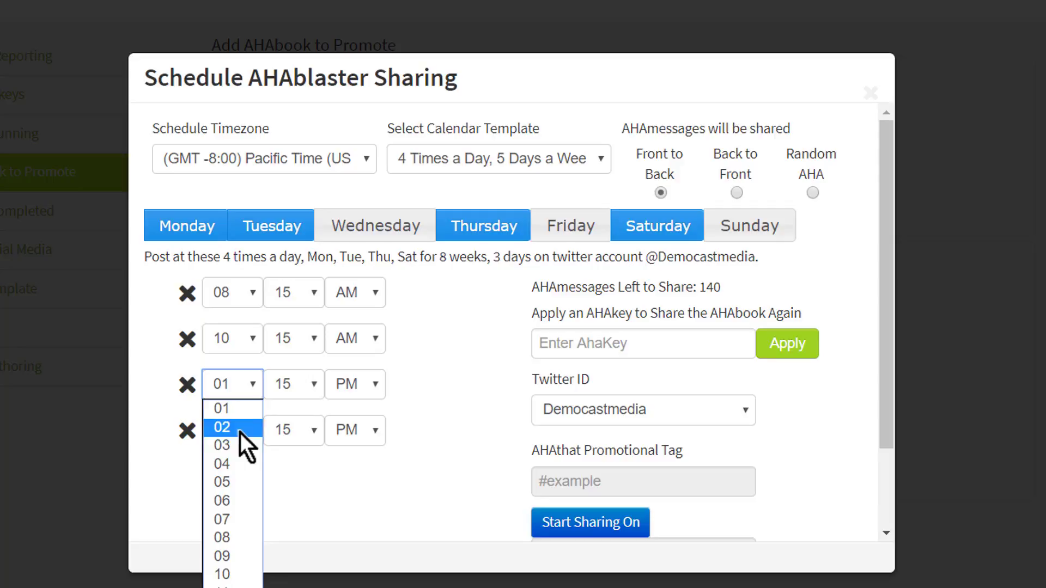
pyautogui.click(239, 431)
pyautogui.click(465, 415)
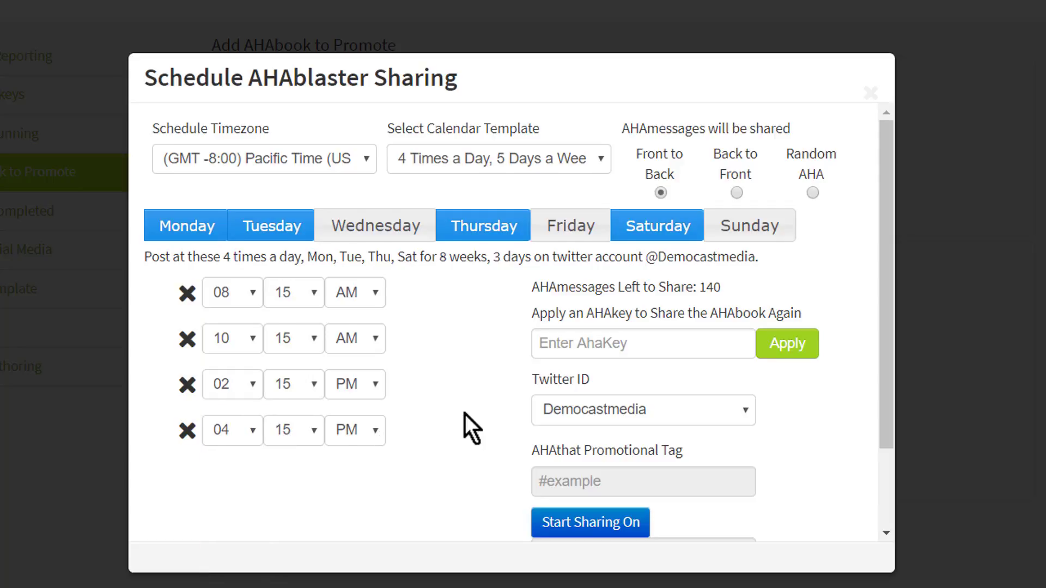
pyautogui.scroll(-2, 465, 414)
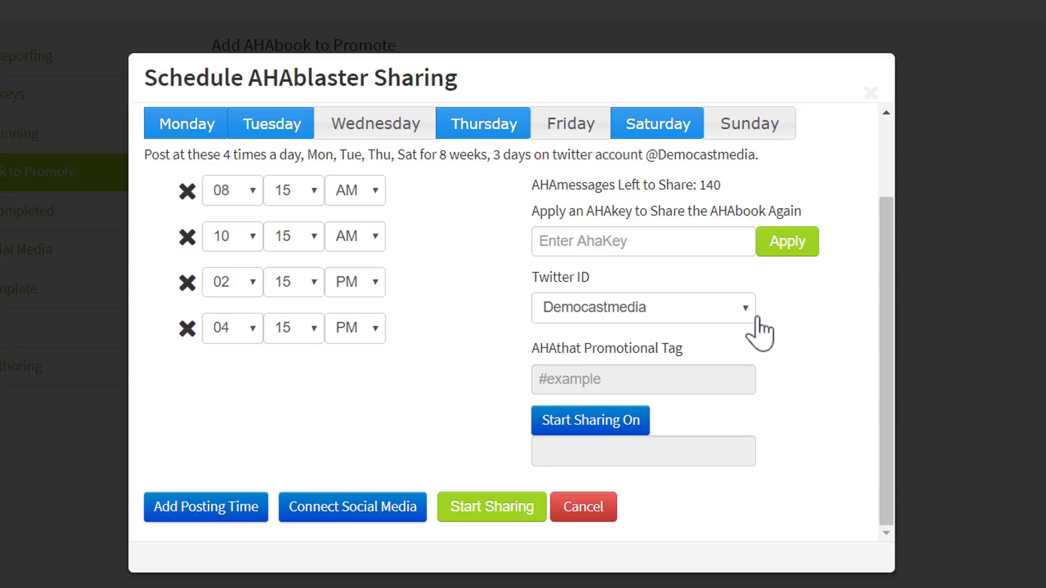
# - Start sharing Social Proof and view AHAbooks Running, showing it with 140 left to share
pyautogui.click(482, 515)
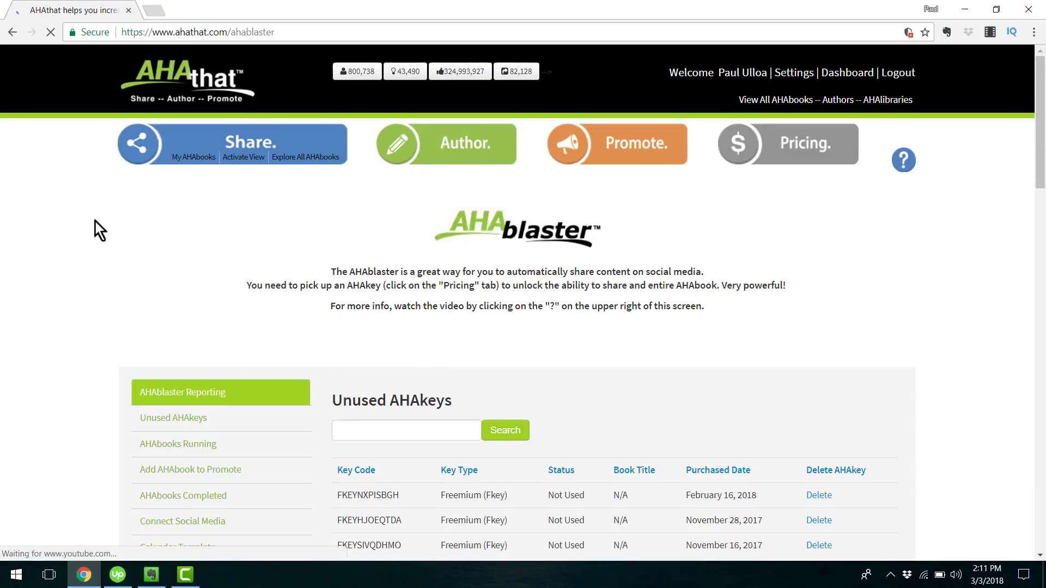
pyautogui.scroll(-4, 96, 222)
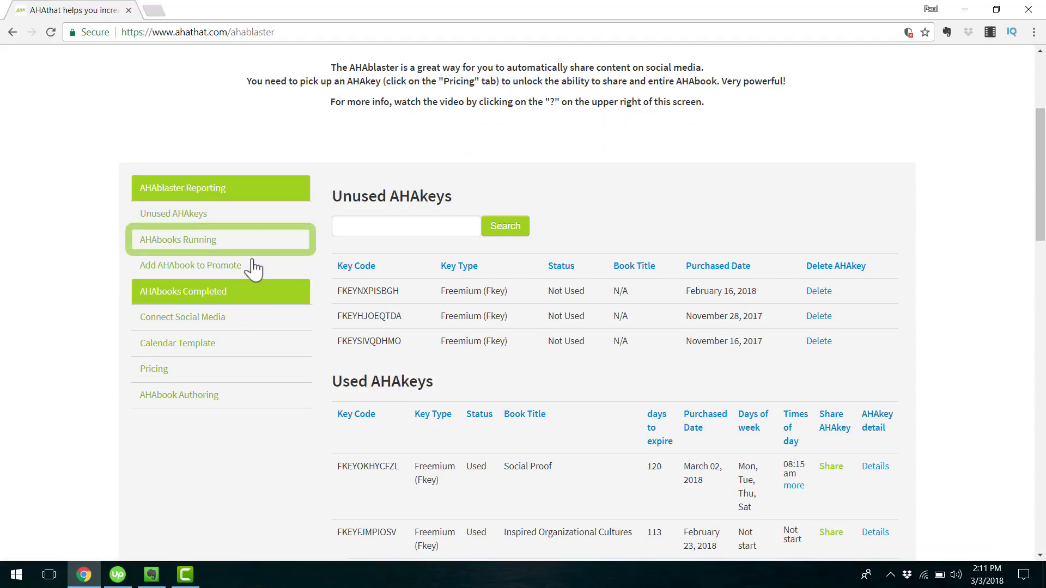
pyautogui.click(214, 246)
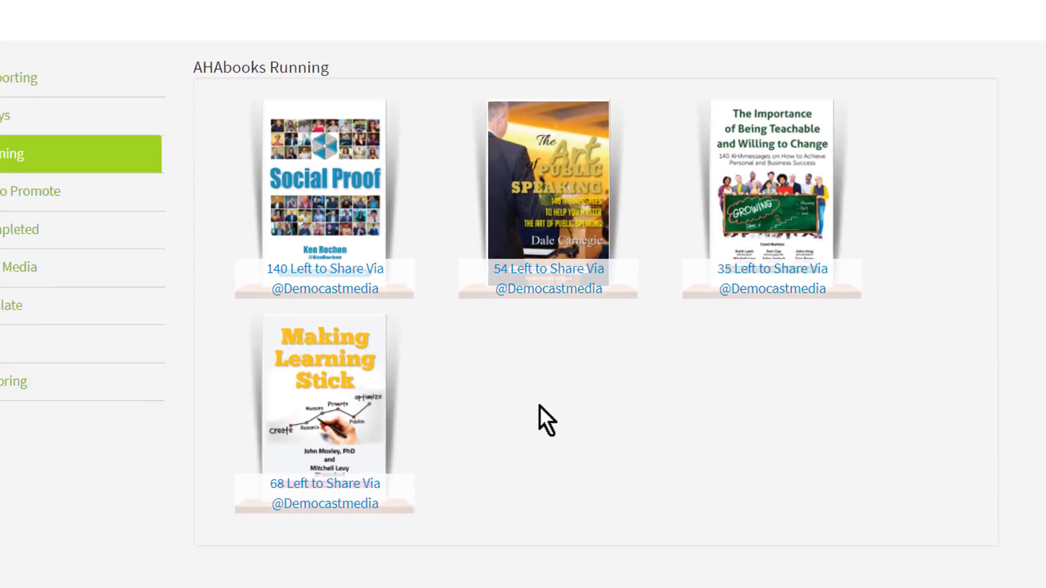
pyautogui.moveTo(392, 243)
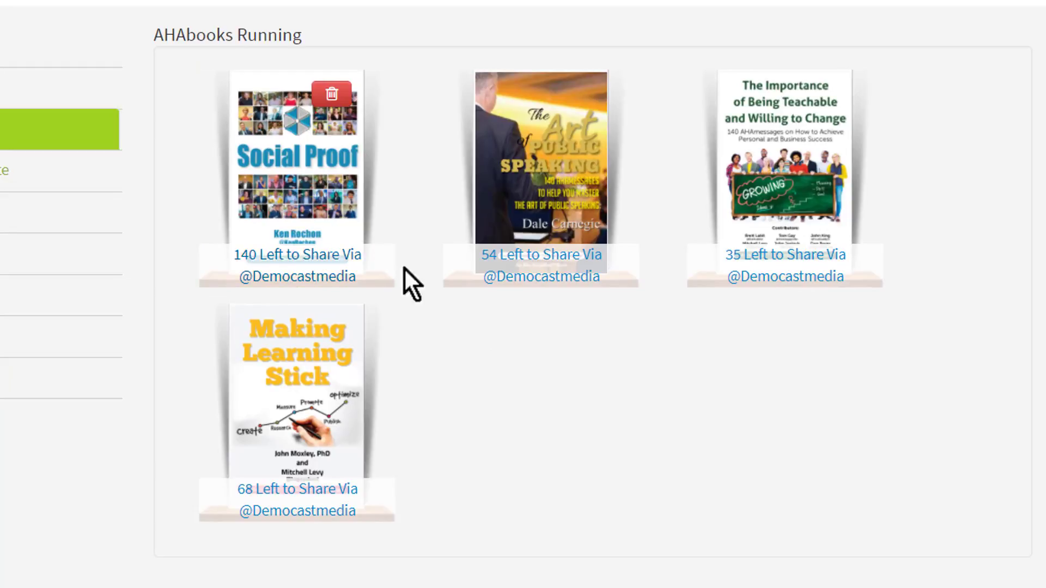
pyautogui.moveTo(586, 221)
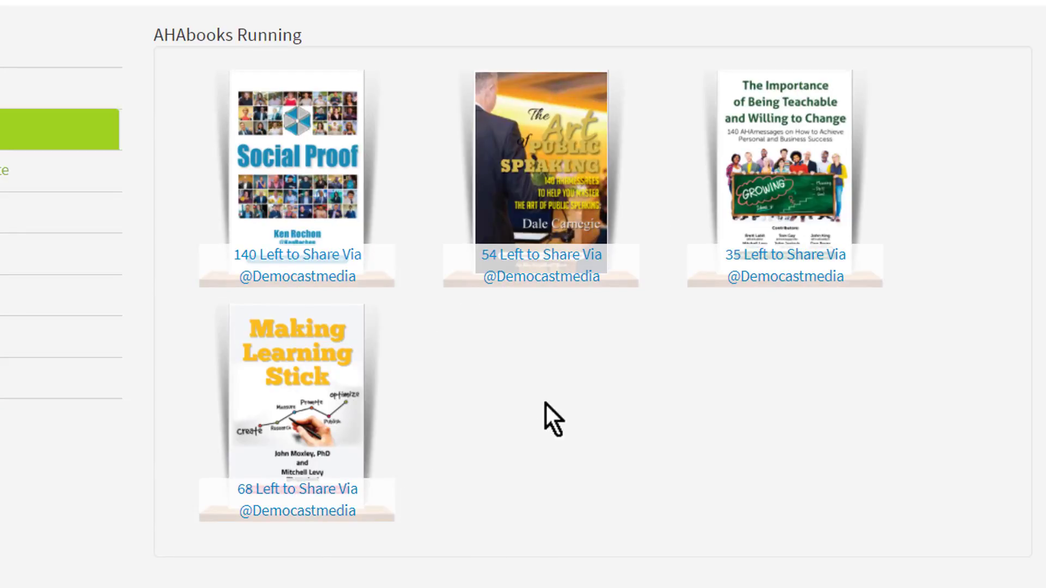